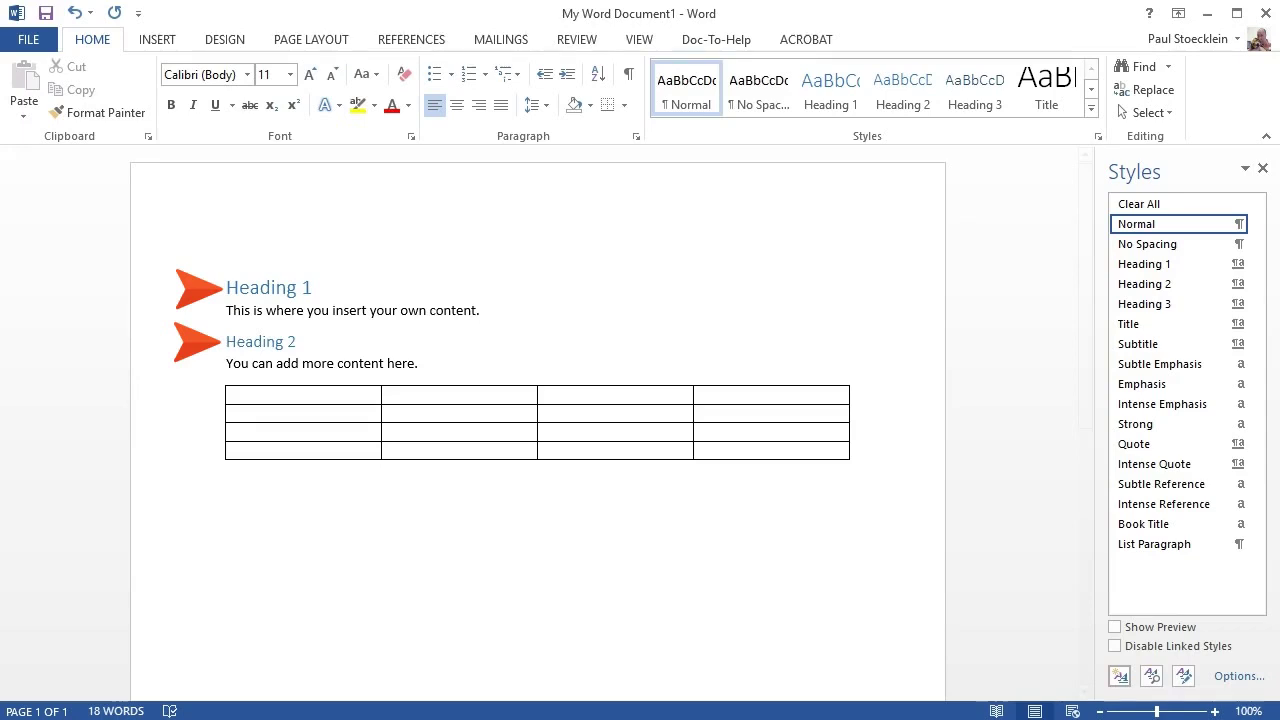
Step: Make the word 'content' bold and red in the Word document
double_click(468, 310)
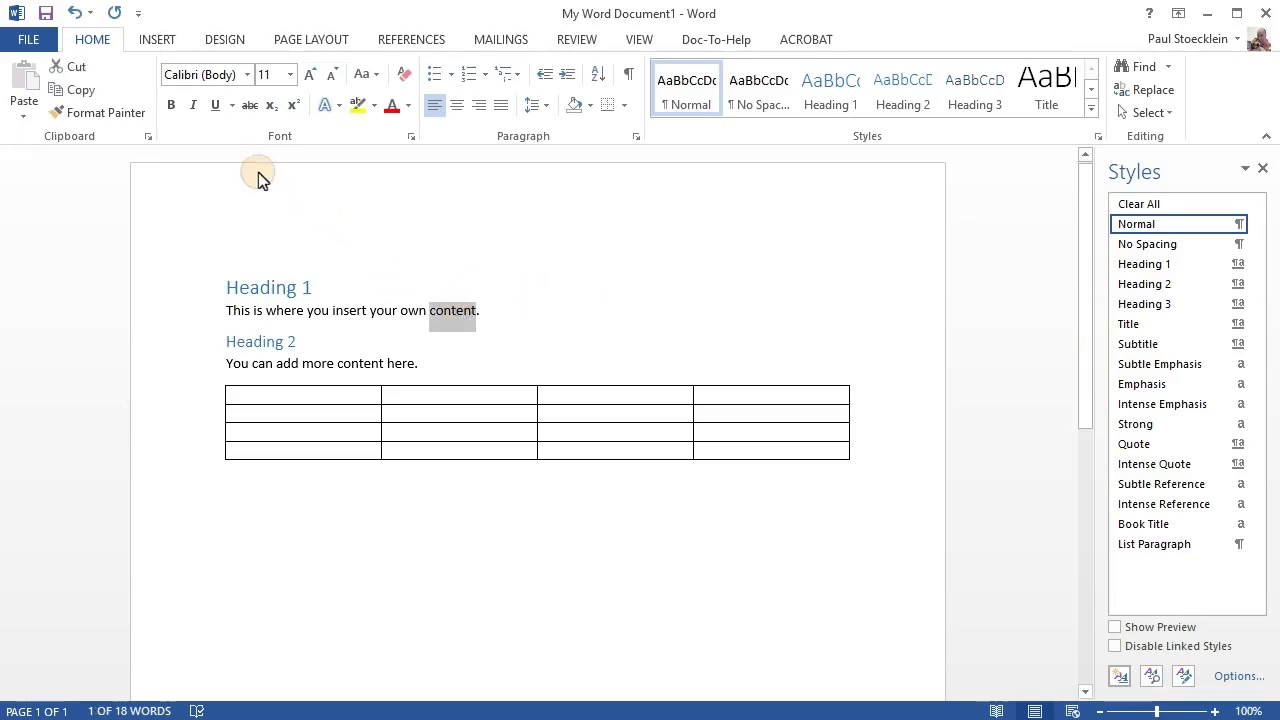
click(171, 105)
click(392, 105)
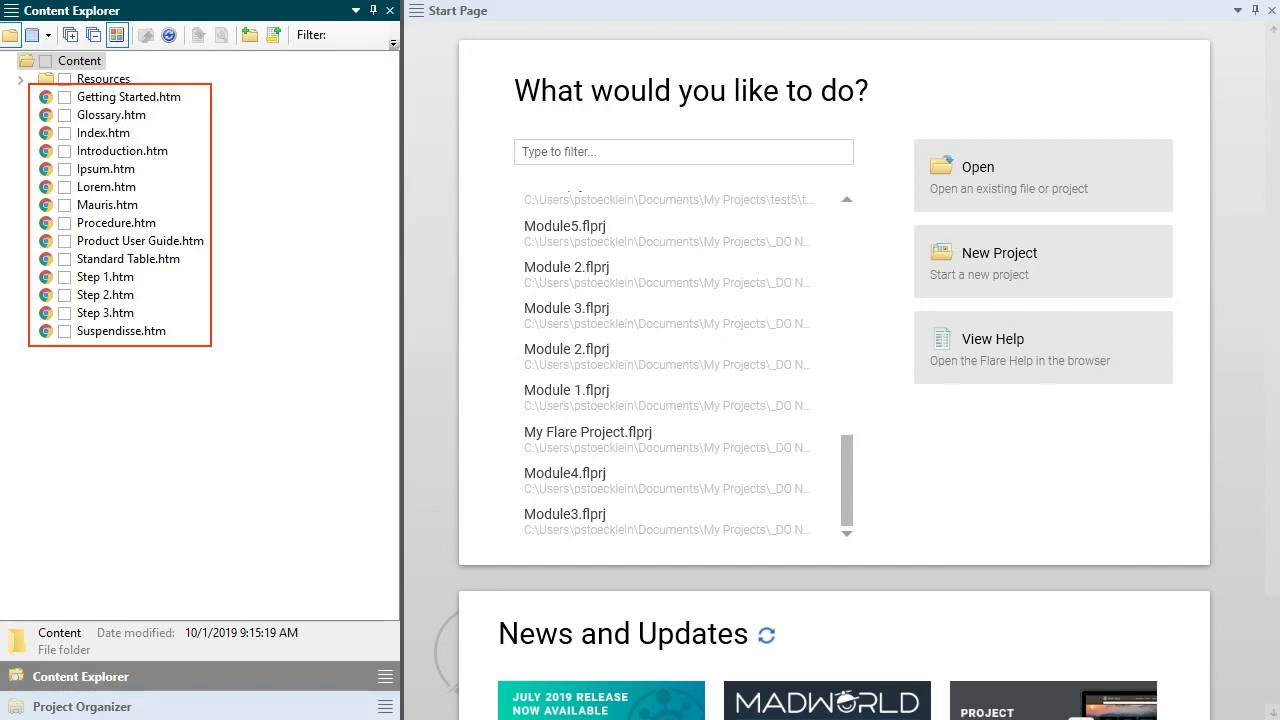
Step: Open the Introduction.htm topic from Content Explorer
double_click(143, 150)
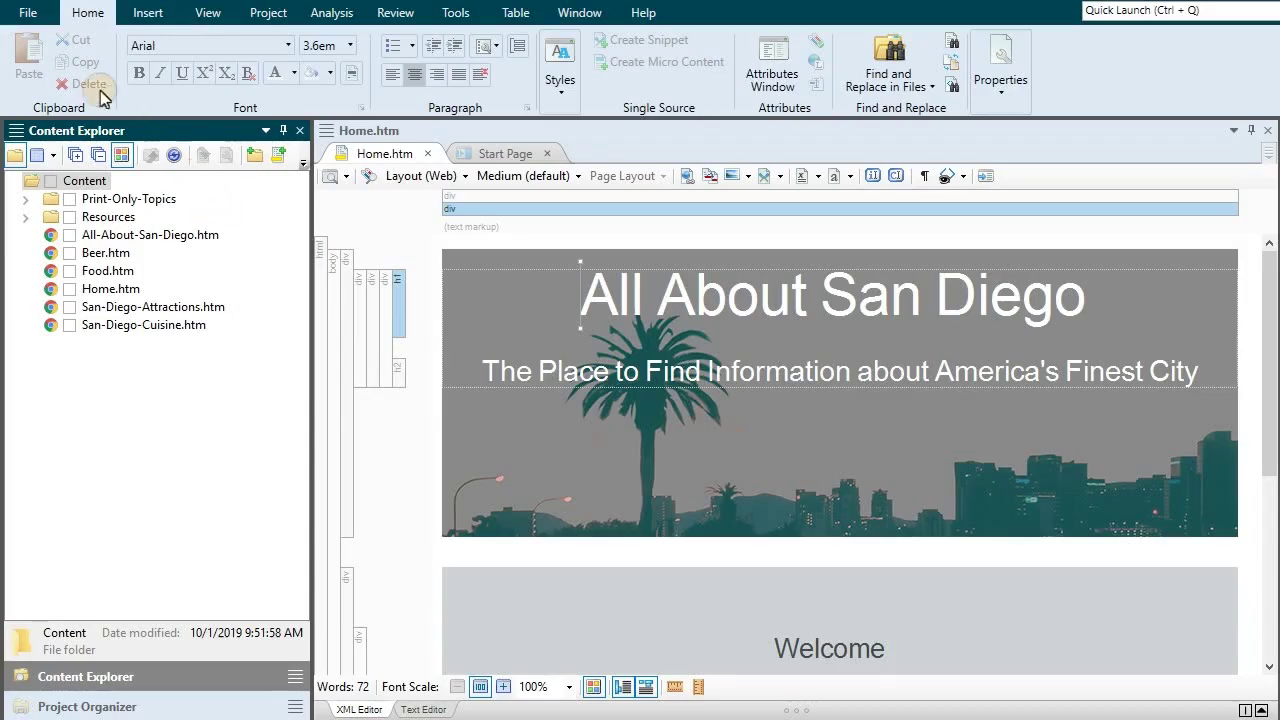
Step: Enable 'Import/Export Word Files Without MS Office' in Flare's general options
click(25, 14)
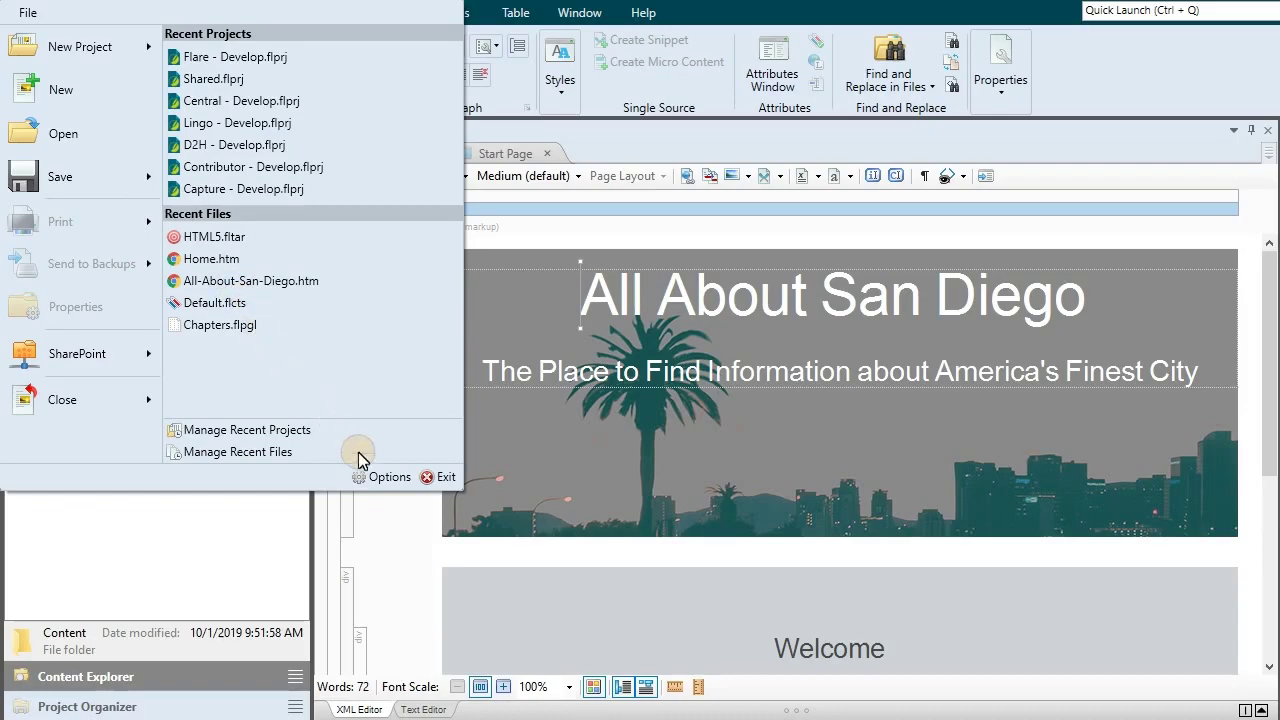
click(382, 477)
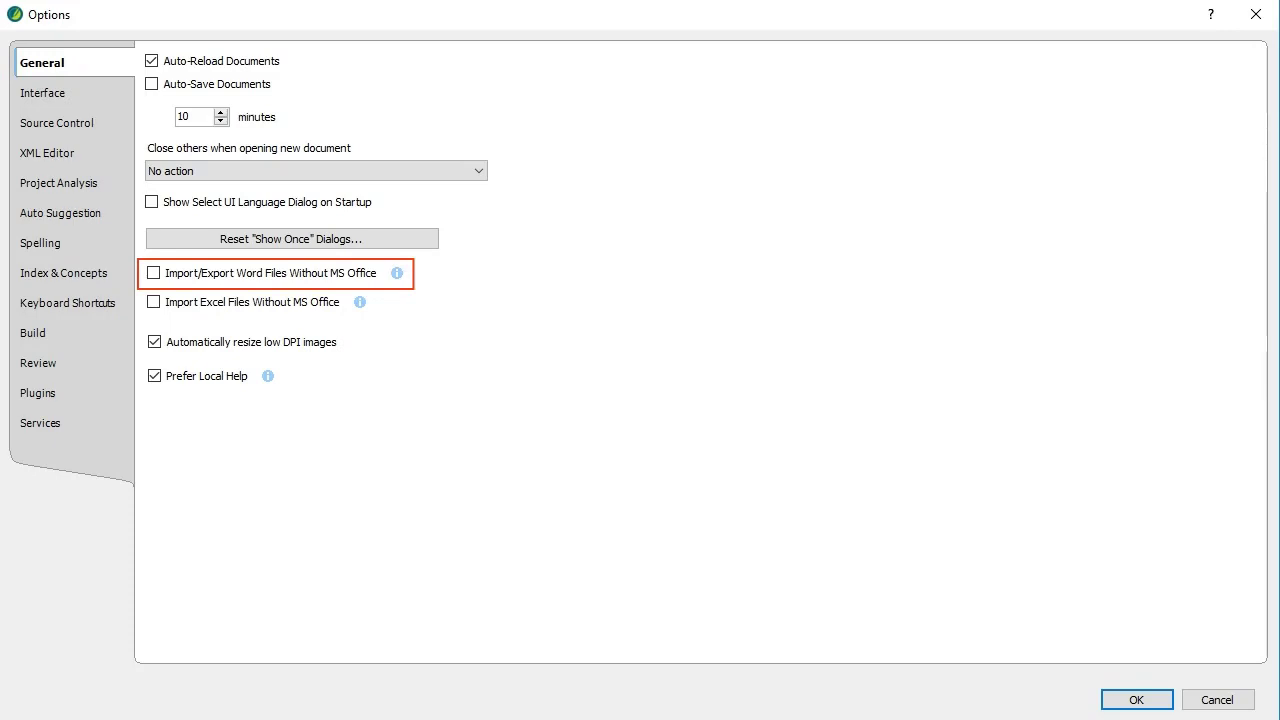
click(153, 272)
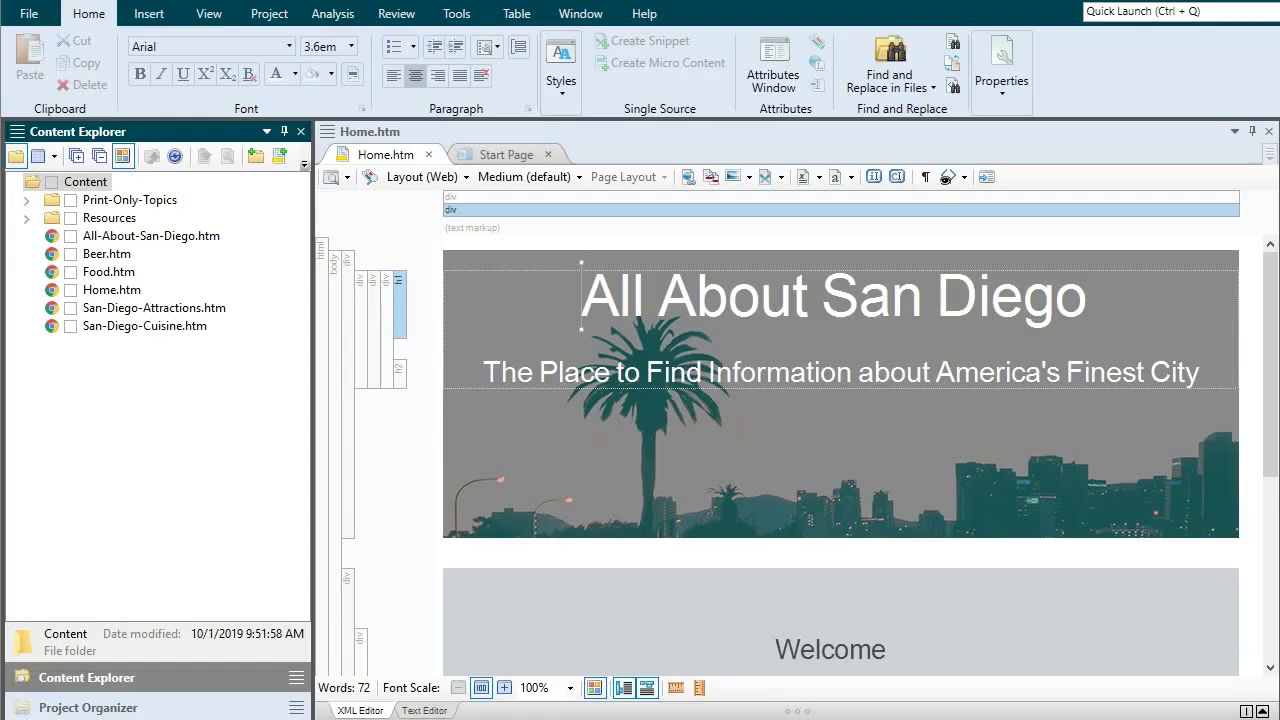
Step: Start an MS Word Documents import into a new project named My Flare Project
click(270, 14)
click(75, 70)
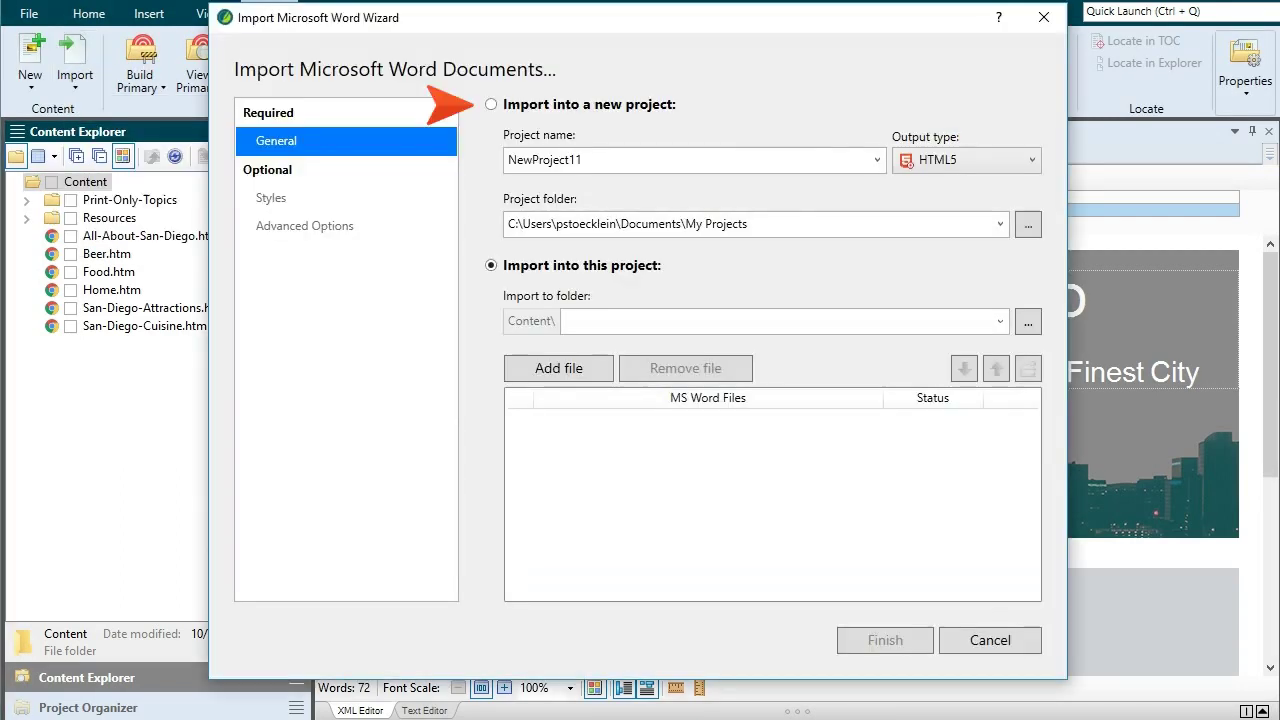
click(100, 131)
click(490, 104)
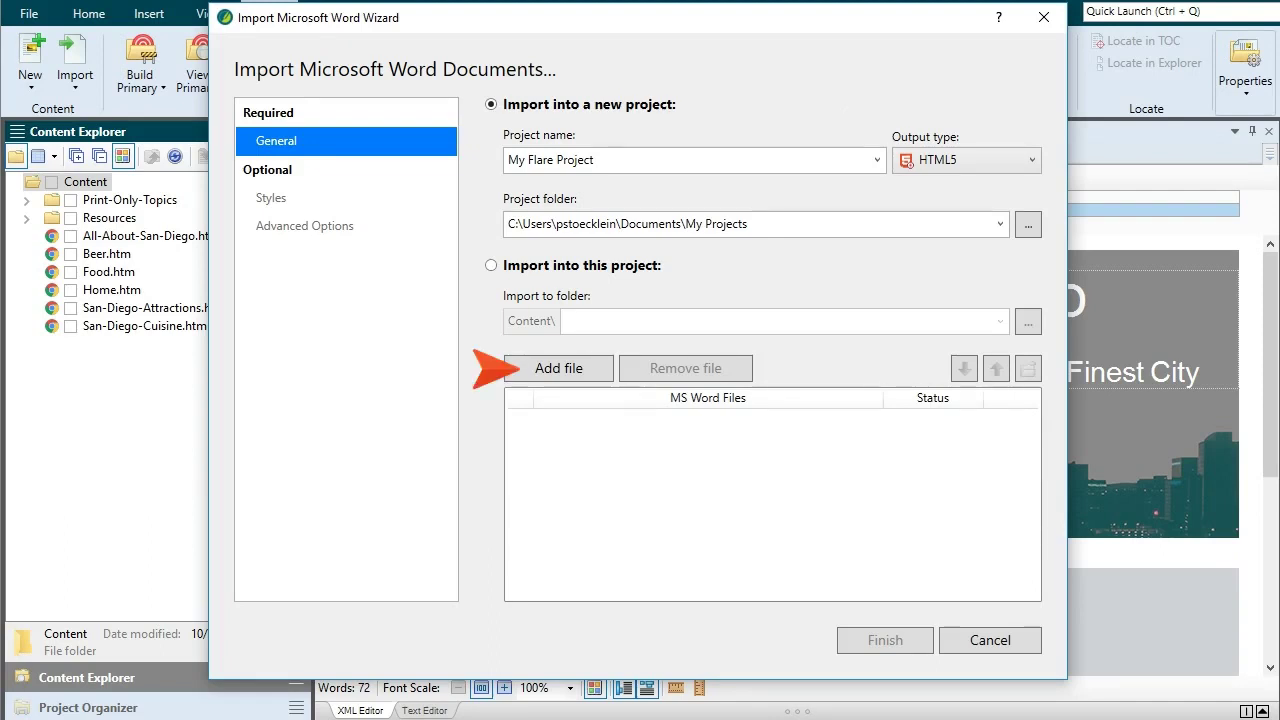
Step: Add Product-User-Guide.docx and Word Document 1.docx to the import
click(556, 368)
click(597, 245)
ctrl+click(593, 279)
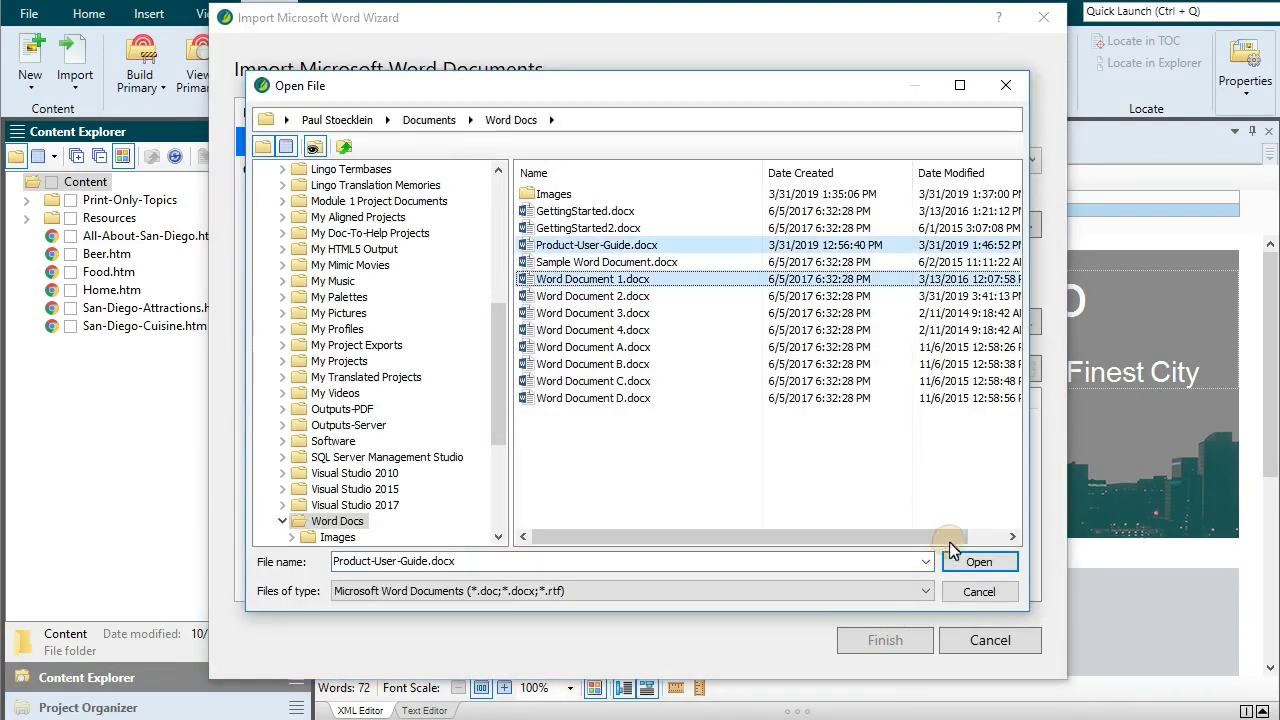
click(979, 562)
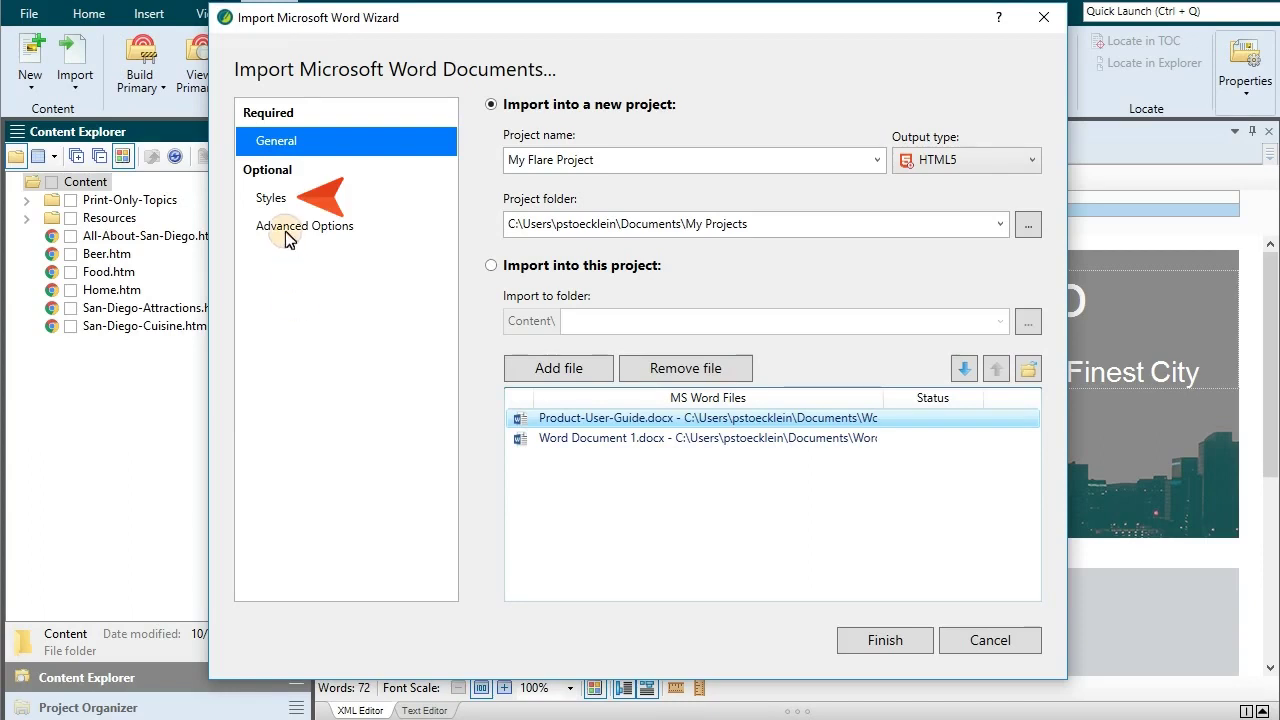
Step: Map Body Text Keep to p, then try discarding Word styles and restoring defaults
click(271, 198)
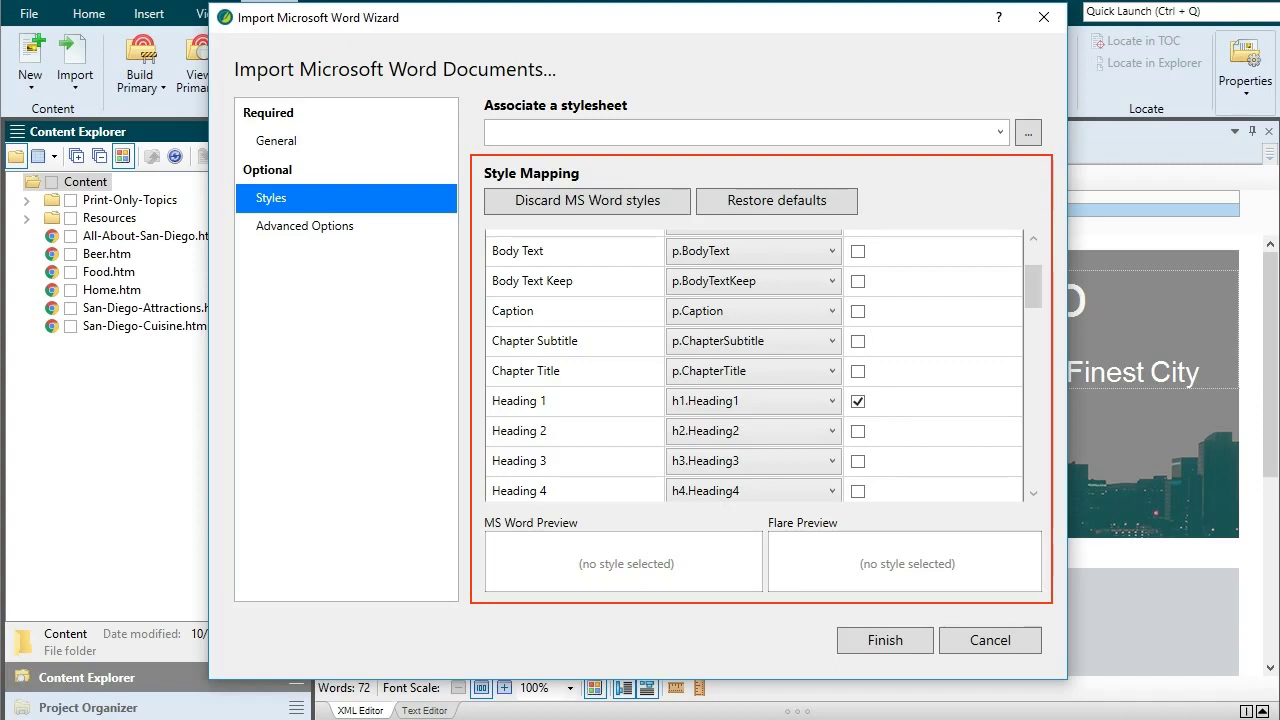
click(745, 281)
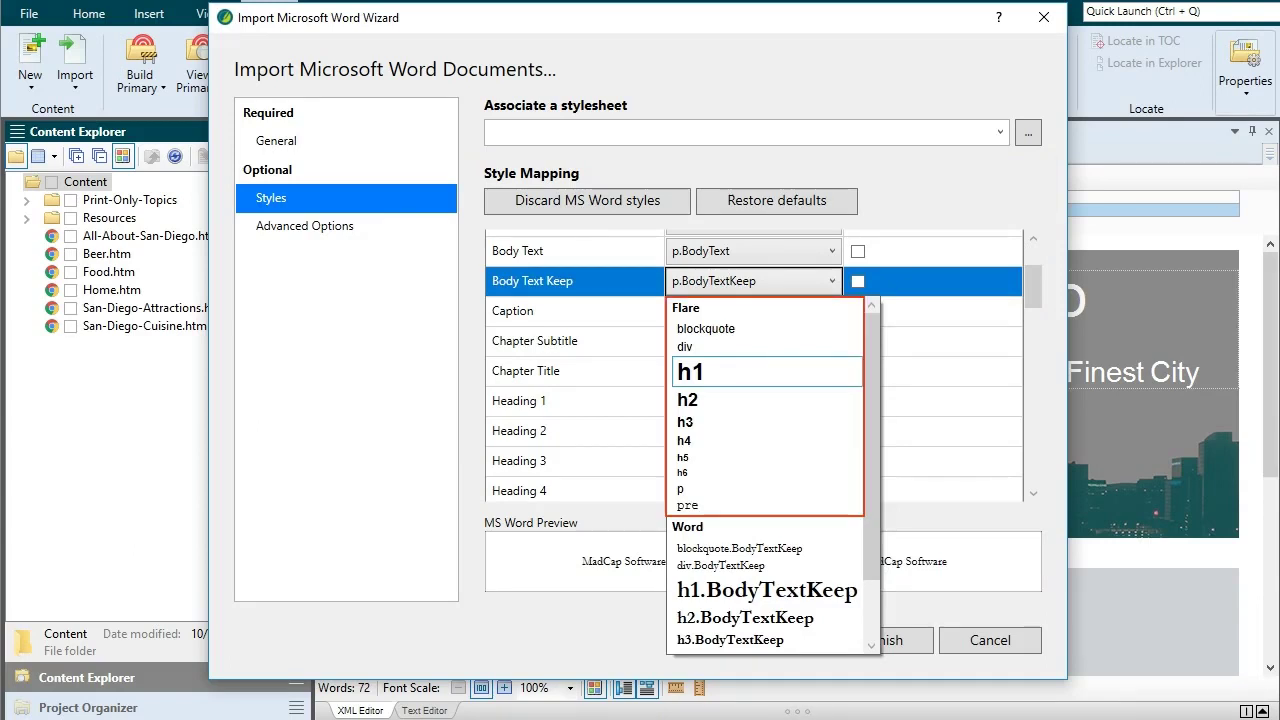
click(686, 488)
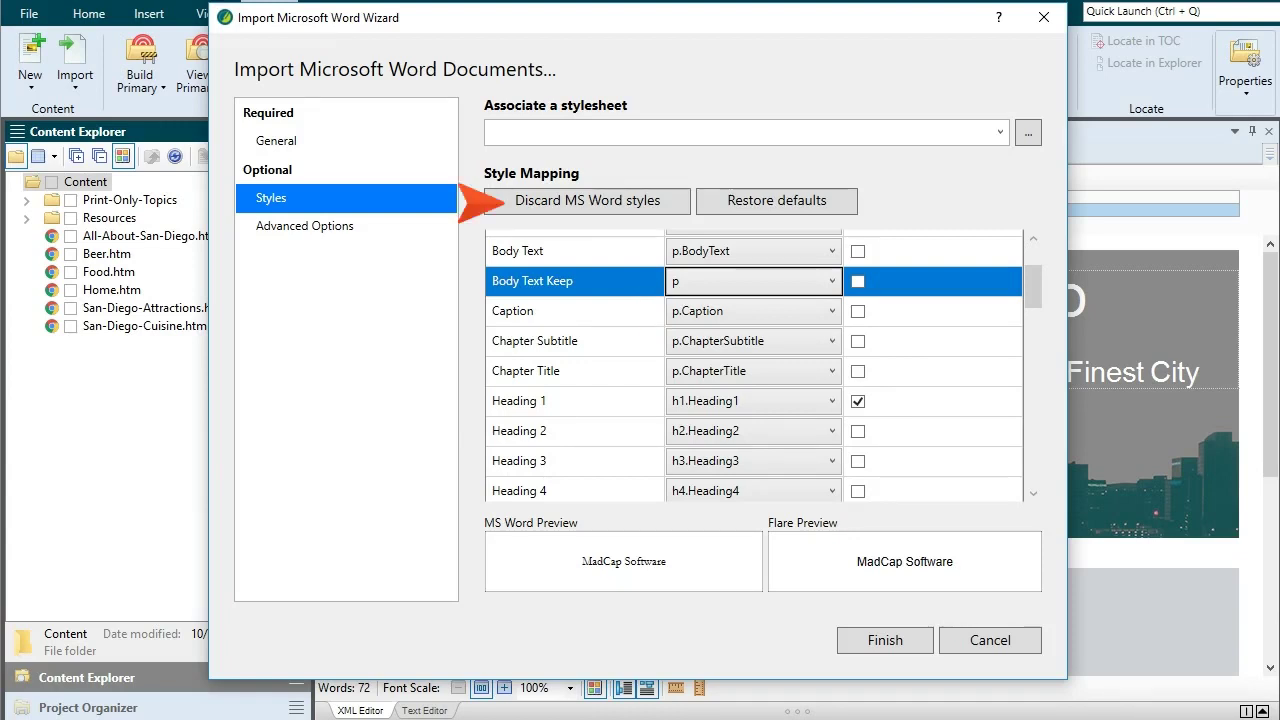
click(548, 200)
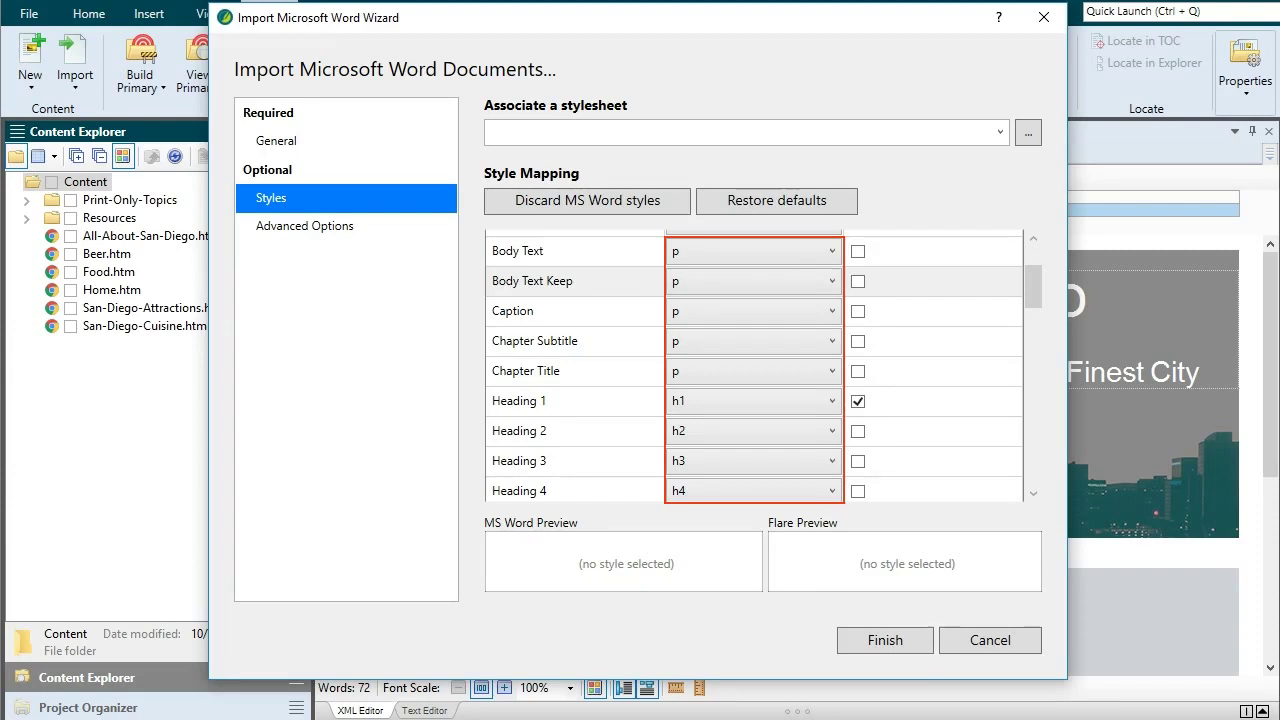
click(745, 205)
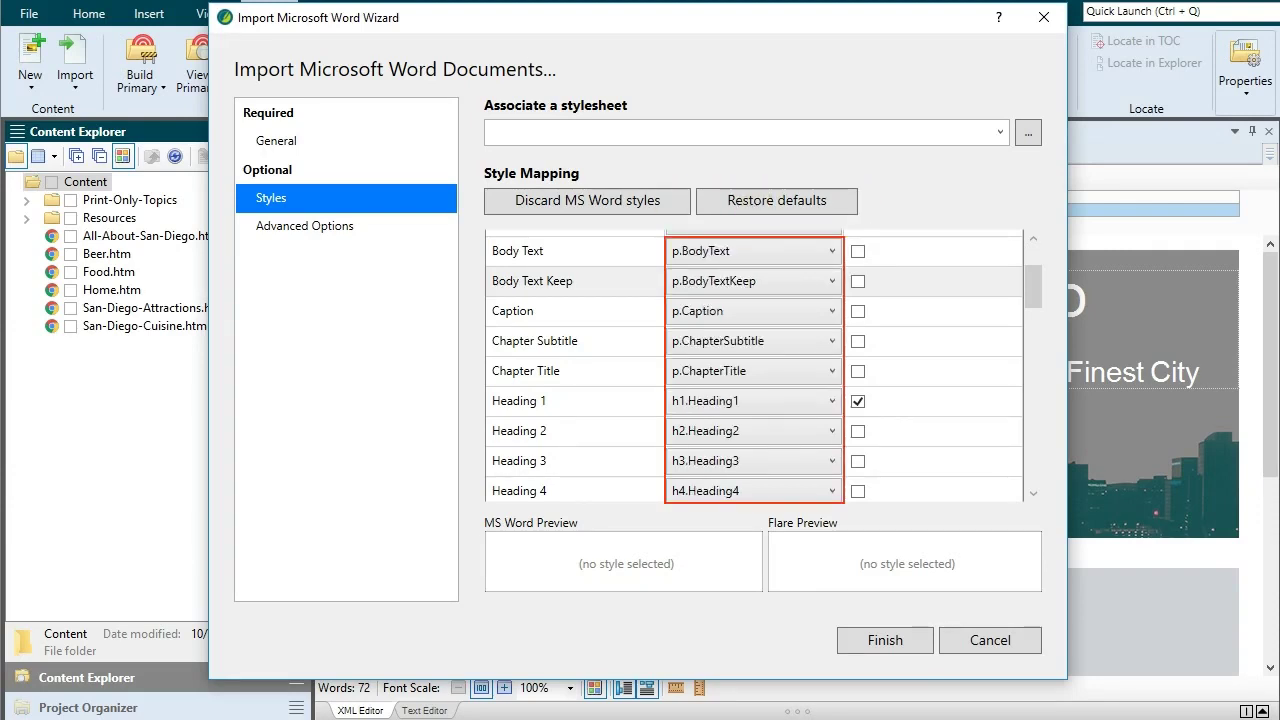
Step: Remap Body Text Keep to p and make Heading 2 and Heading 3 start new topics
click(738, 281)
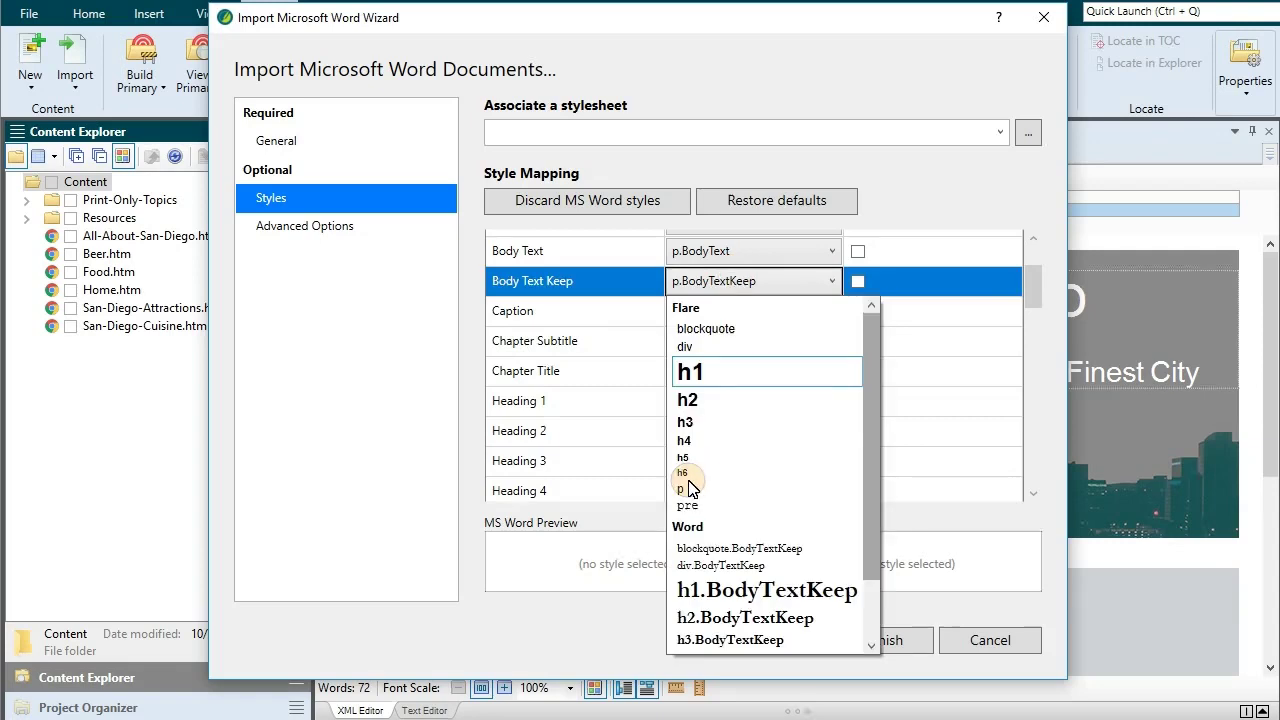
click(686, 488)
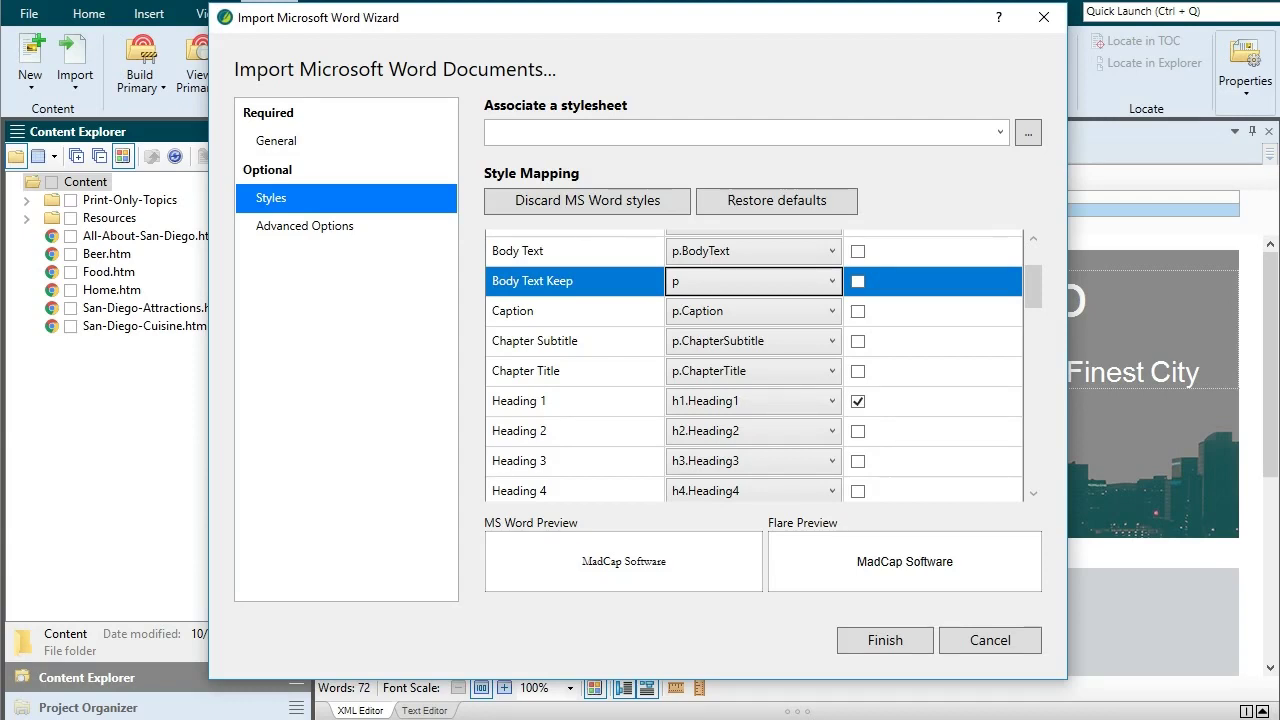
click(857, 431)
click(857, 461)
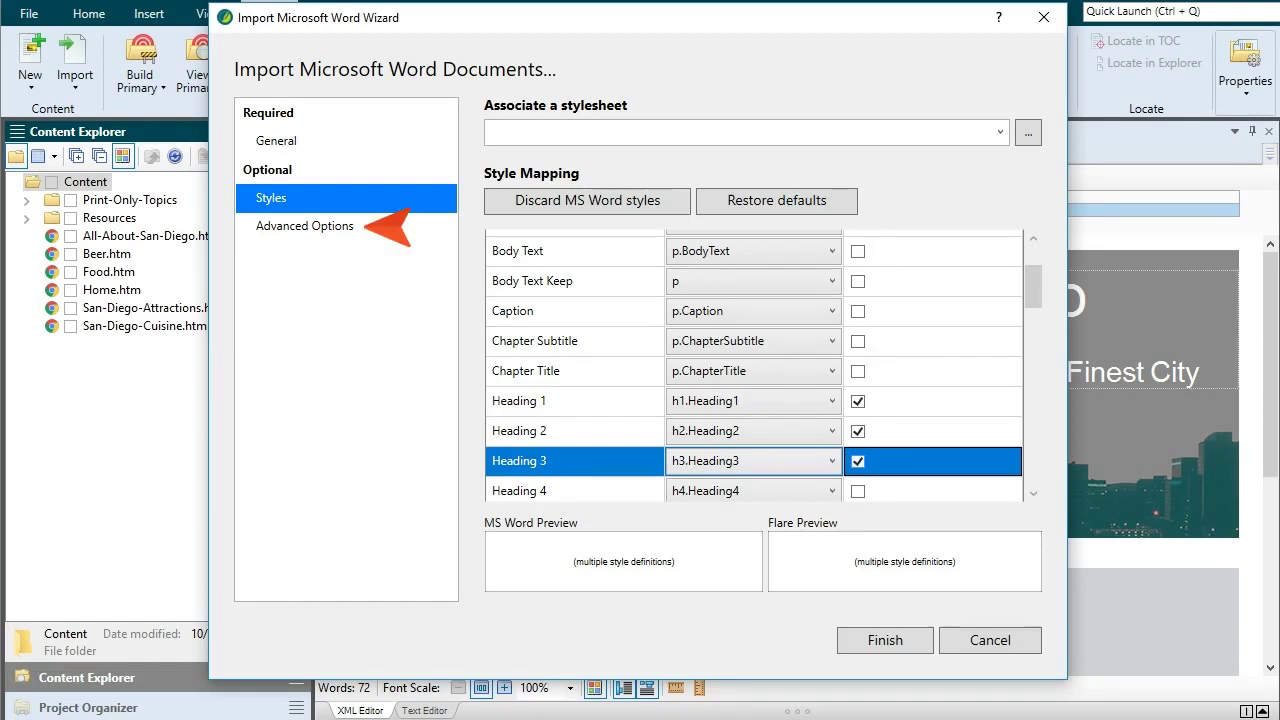
Step: Review the advanced import options and run the Word import
click(315, 226)
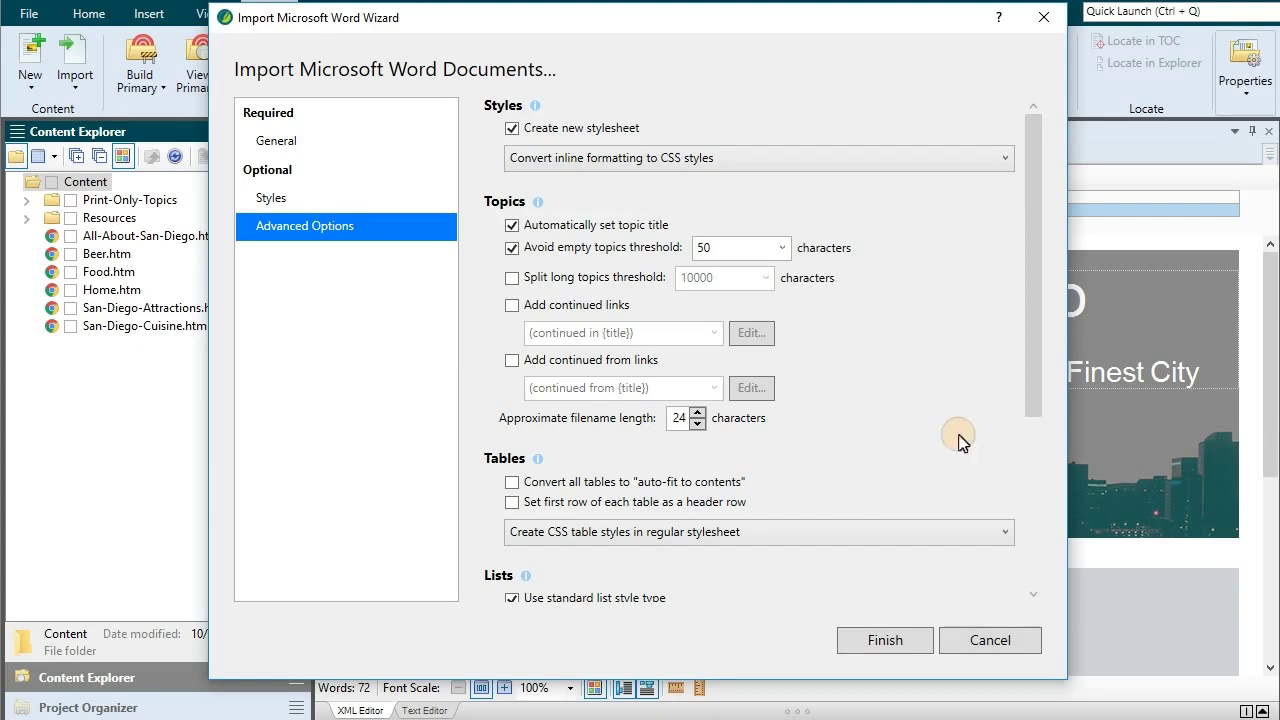
click(1030, 470)
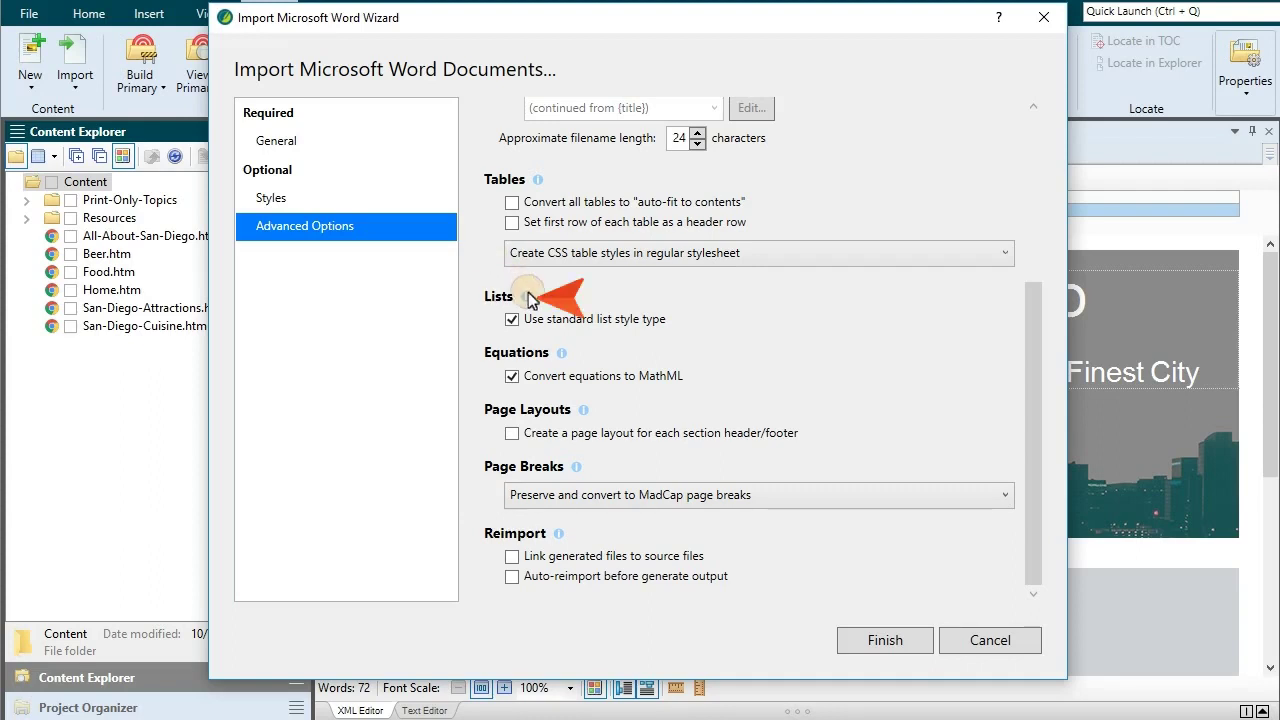
mouse_move(525, 296)
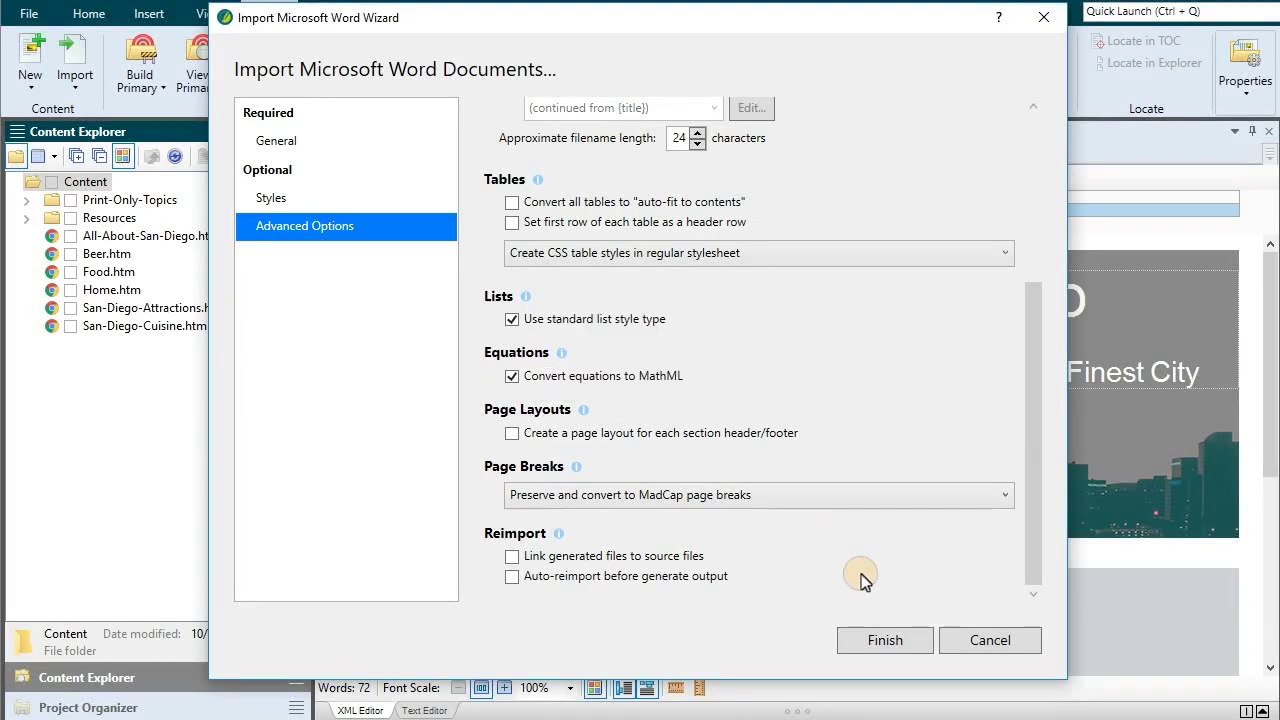
click(885, 638)
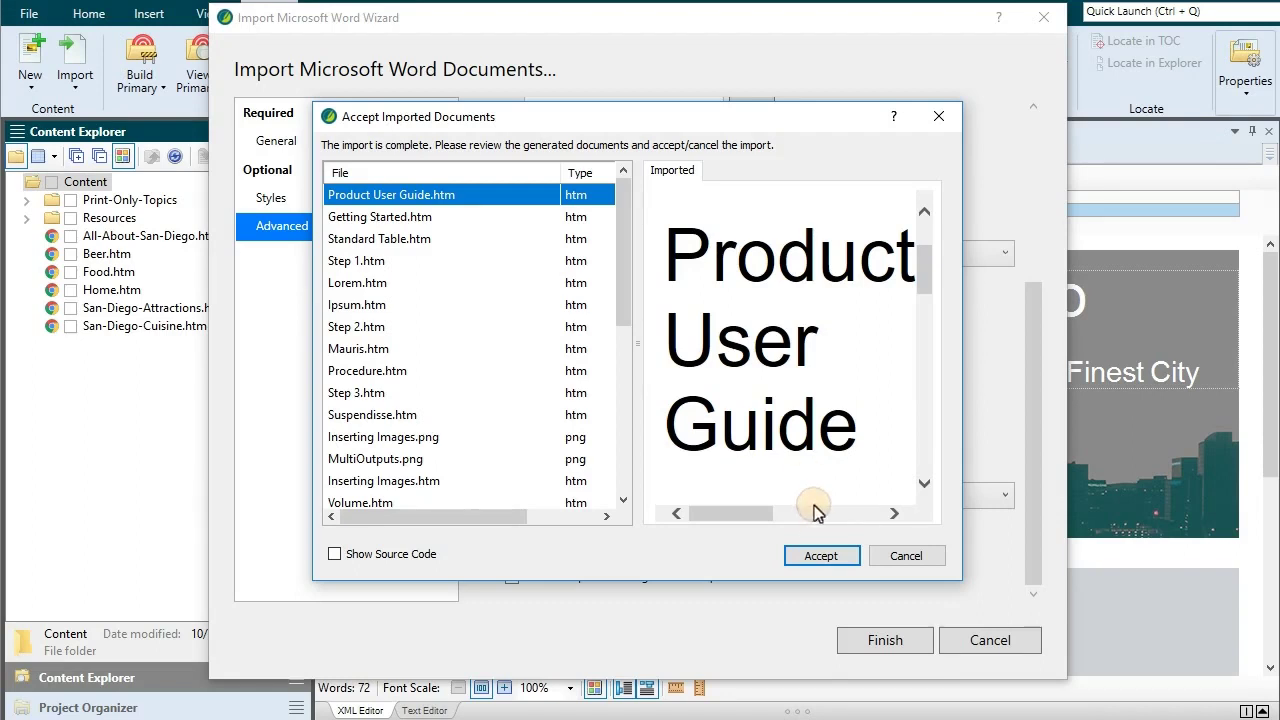
Step: Accept the imported topics and view the project's import files in Project Organizer
click(821, 555)
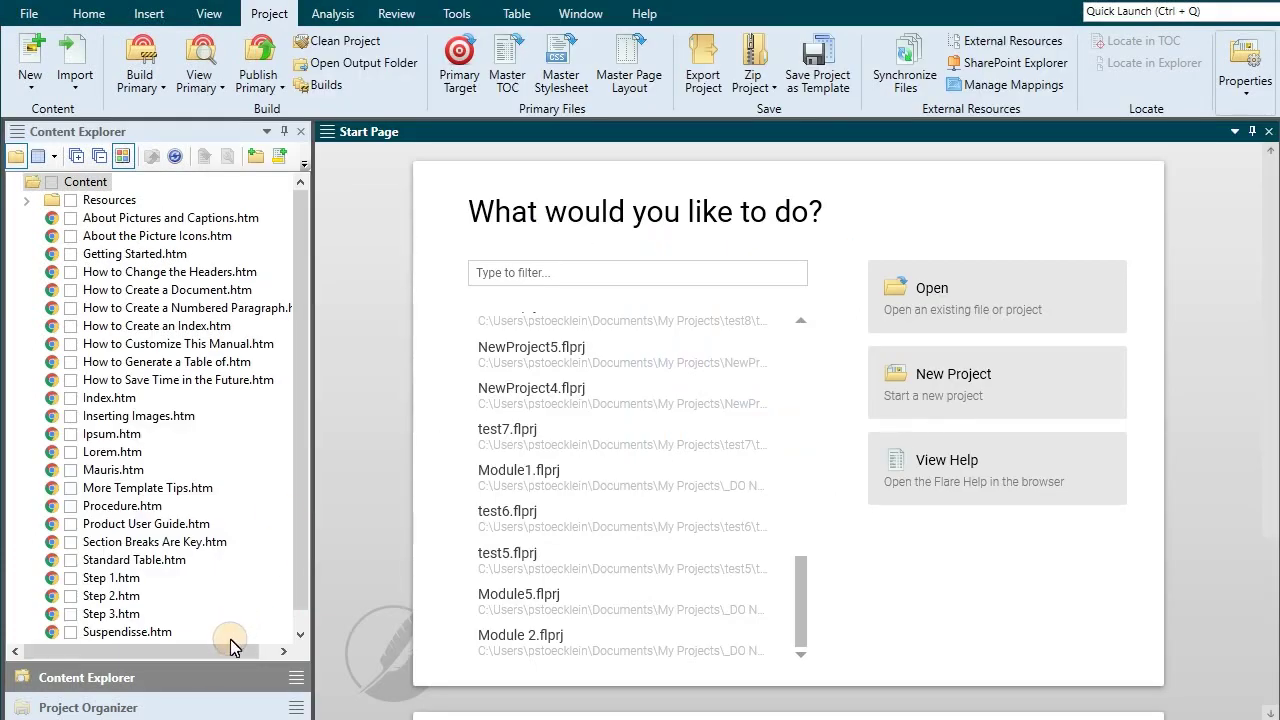
click(205, 707)
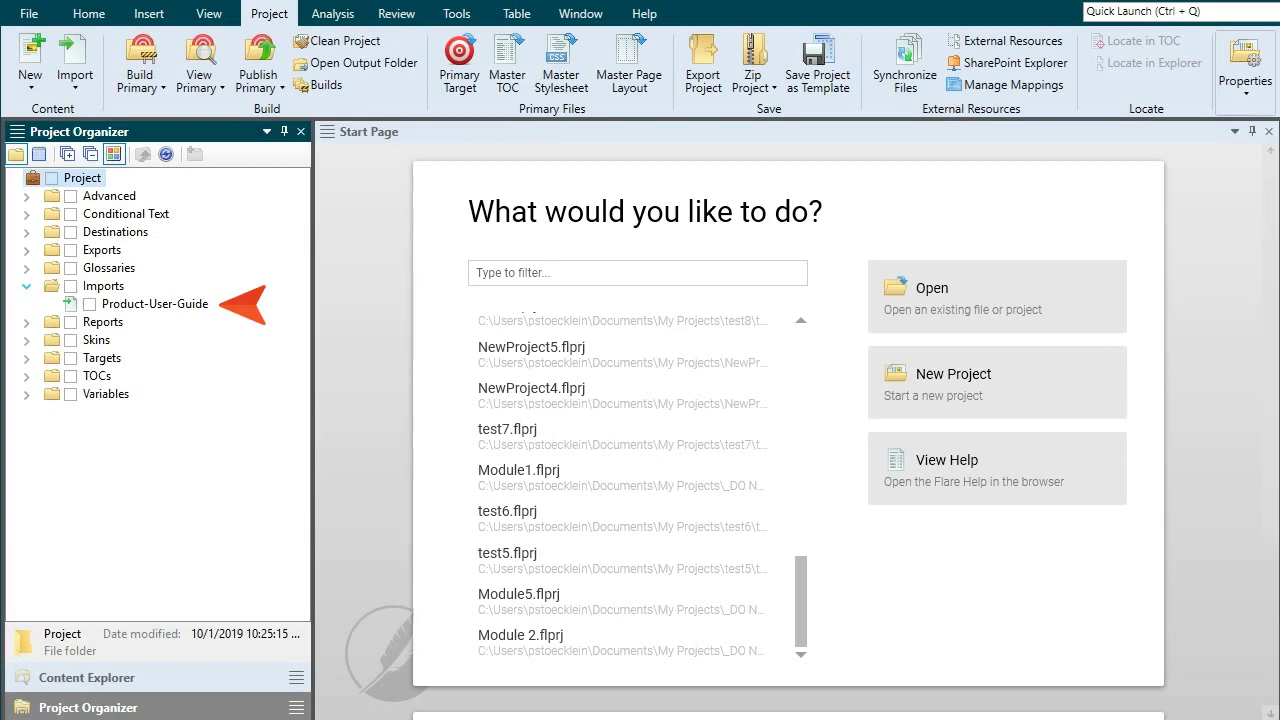
Step: Open the Product-User-Guide import file from the Imports folder
double_click(95, 300)
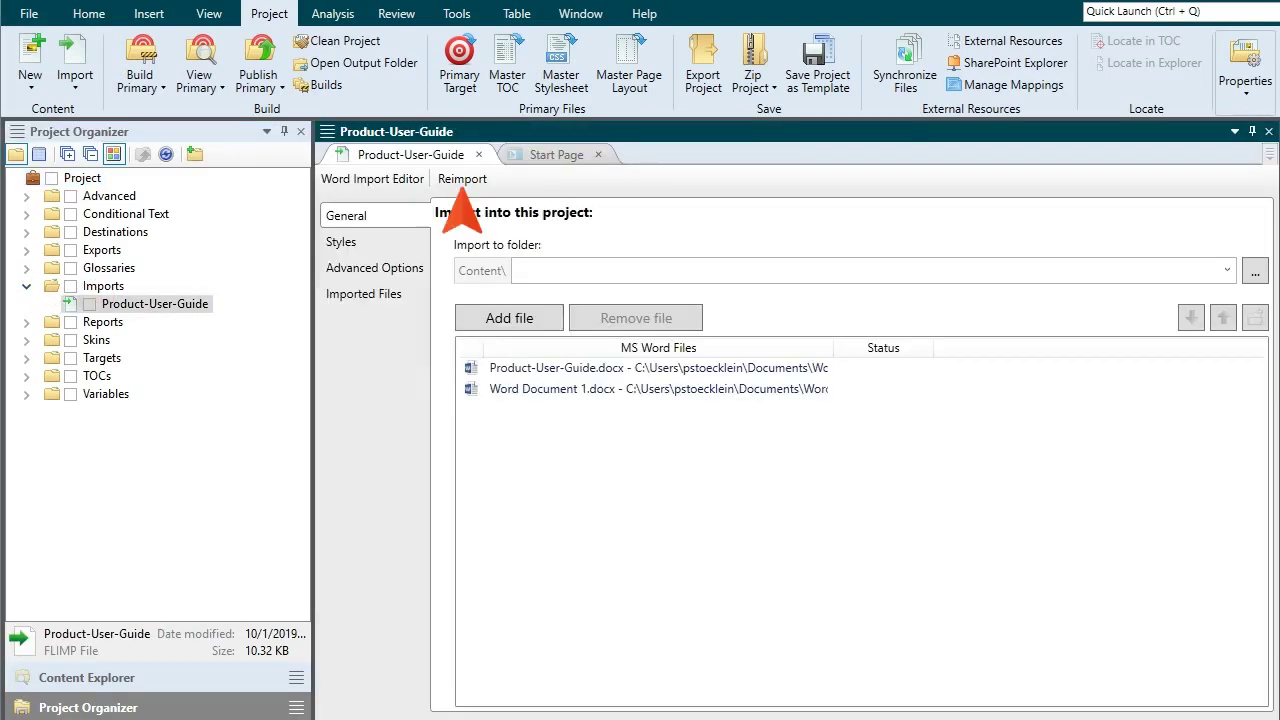